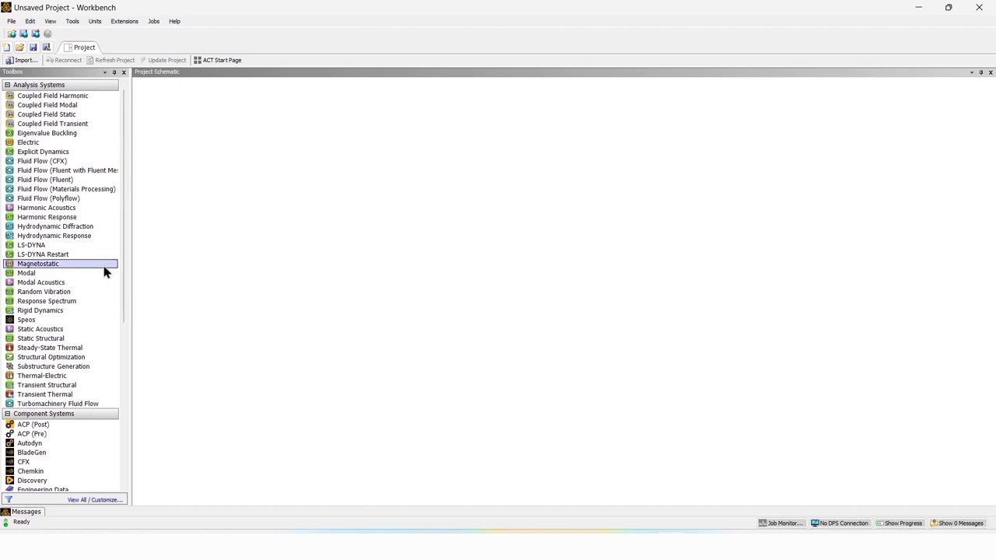
Create a Static Structural system titled 'Front Impact Analysis' in the project schematic.
double_click(92, 343)
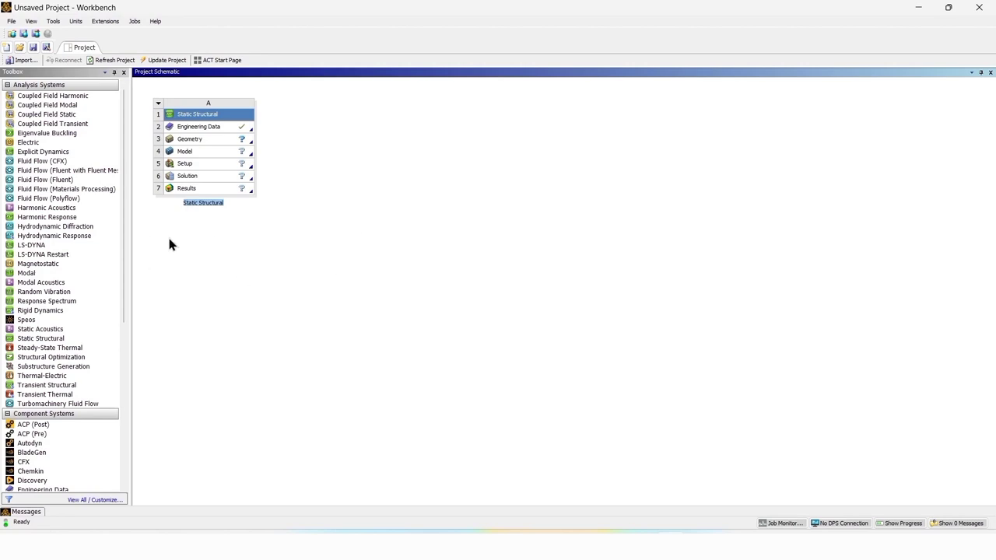
type("Front Impact")
key("Return")
type("Analysis")
key("Return")
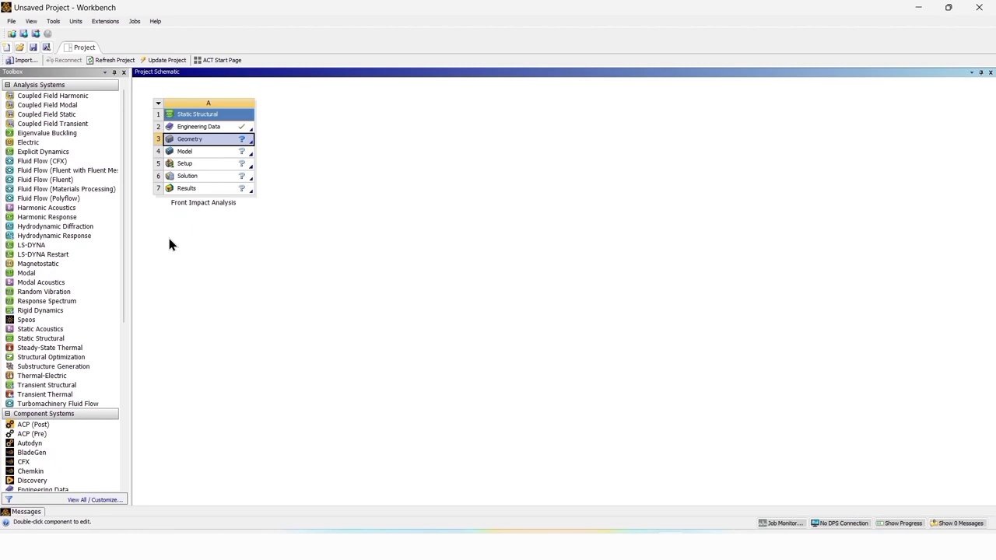
Edit the Engineering Data cell and add a new material named 'AISI 1018'.
left_click(432, 367)
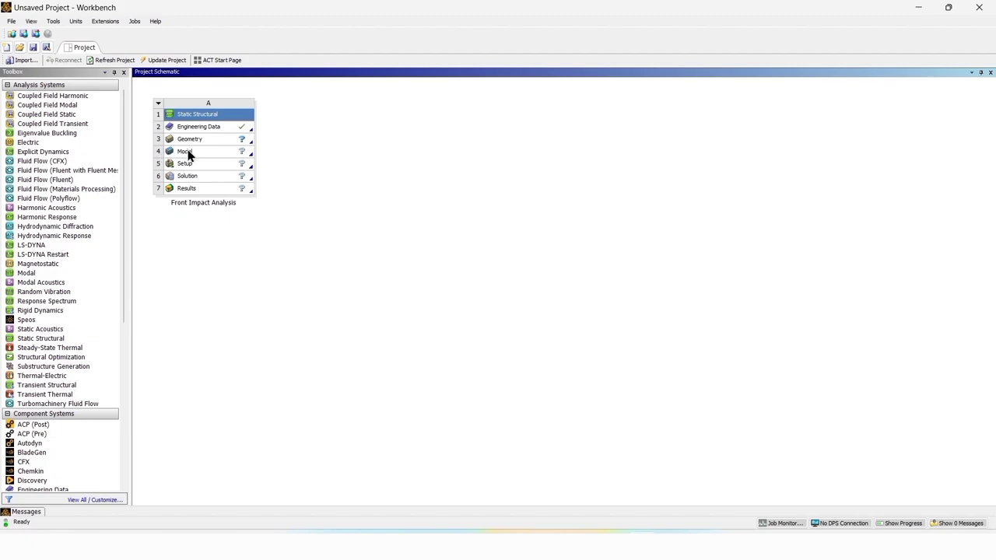
right_click(240, 126)
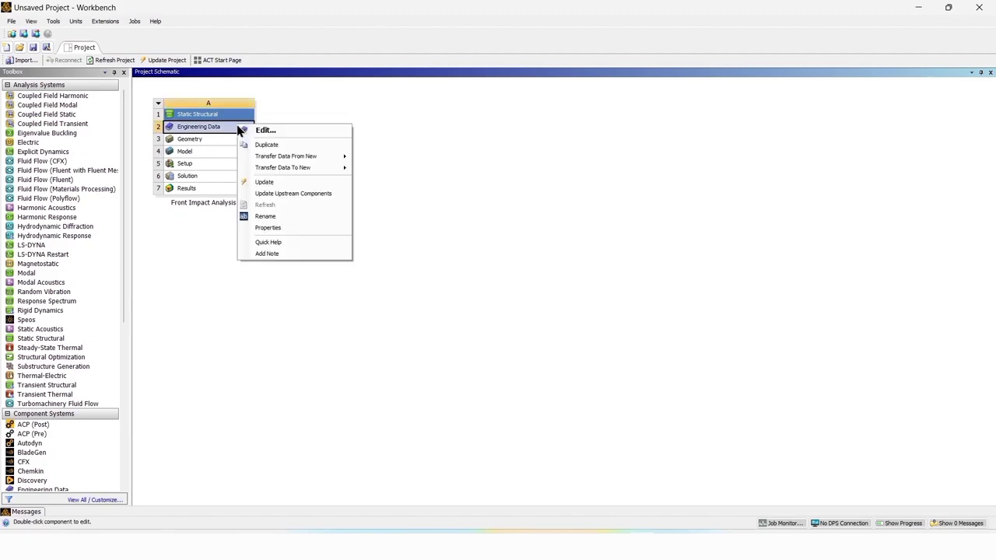
left_click(260, 130)
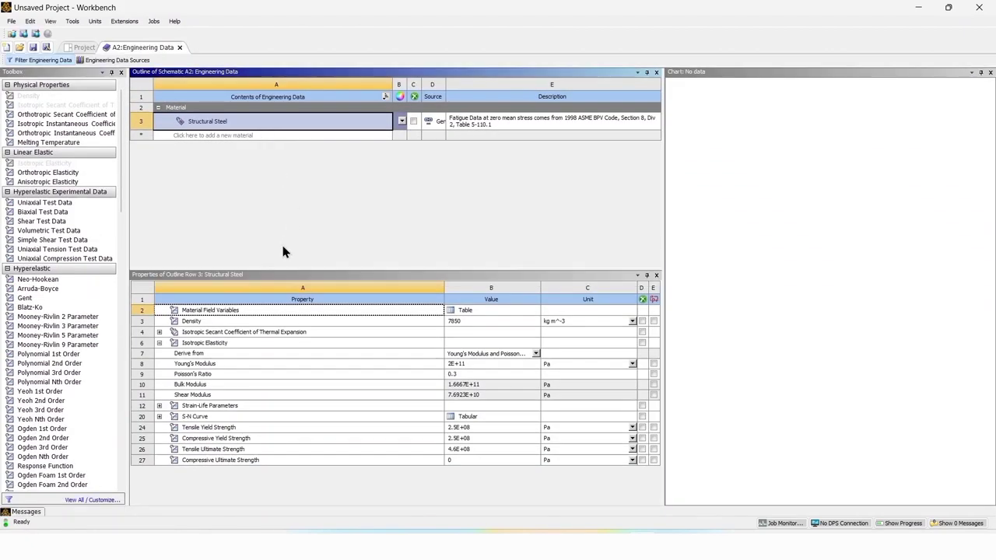
left_click(193, 136)
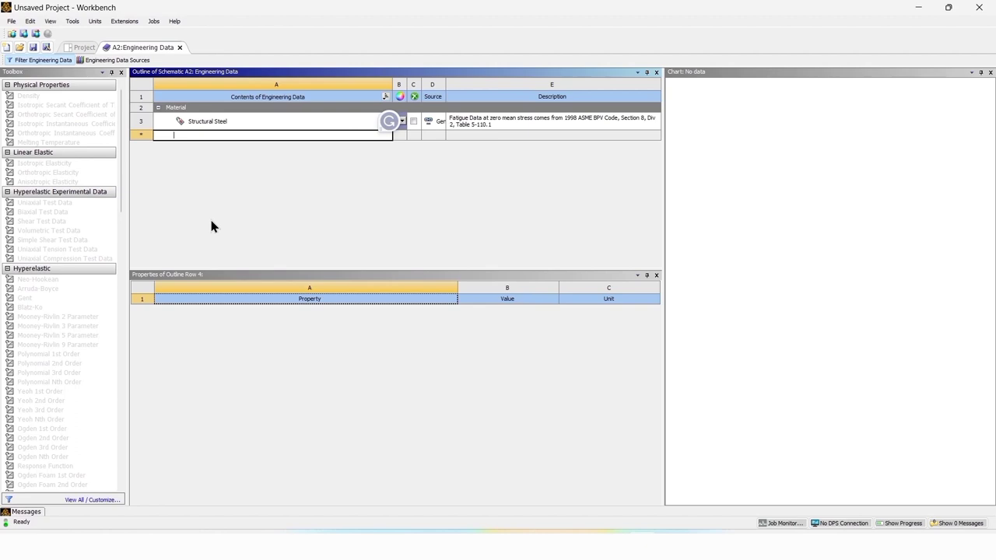
type("AISI 1018")
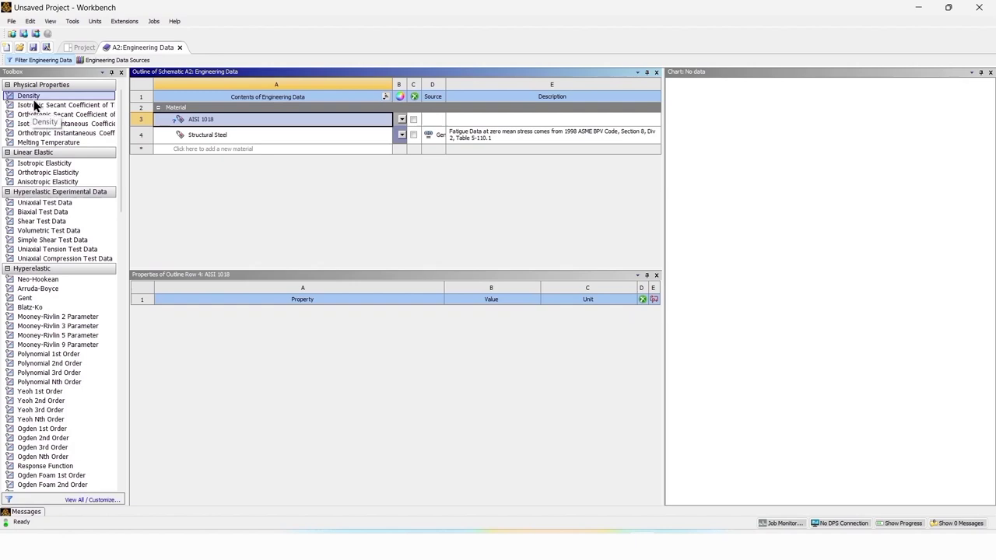
Include Density and Isotropic Elasticity properties in the AISI 1018 material.
right_click(62, 98)
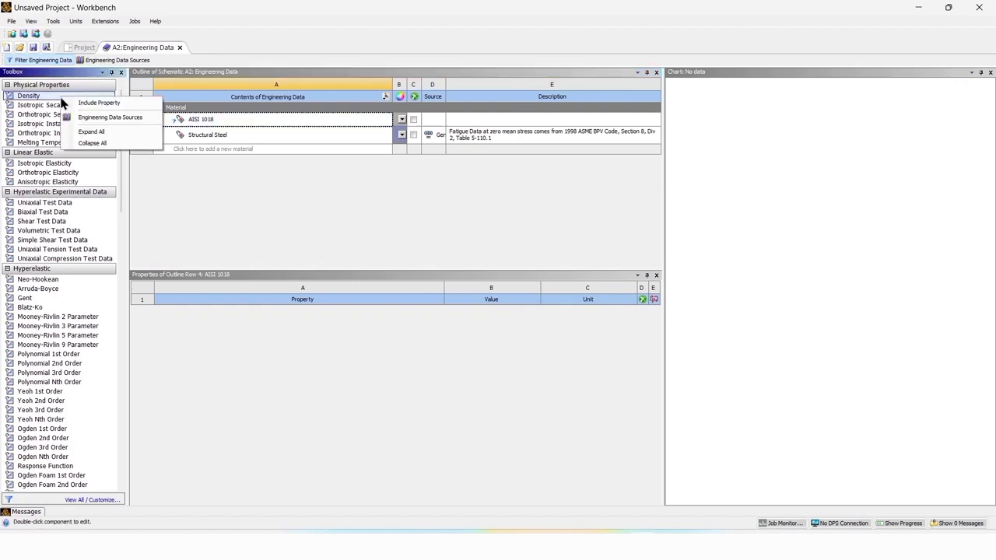
left_click(80, 104)
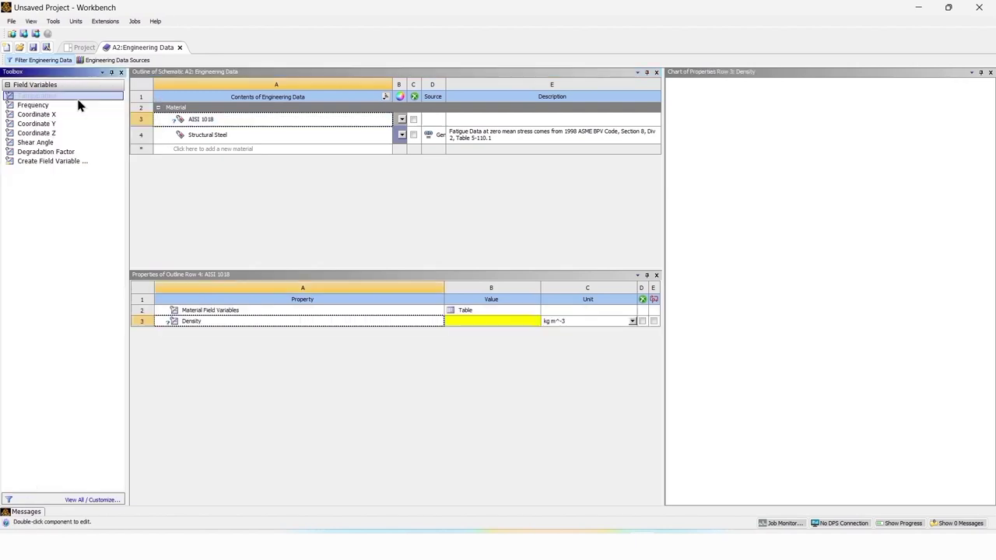
left_click(217, 312)
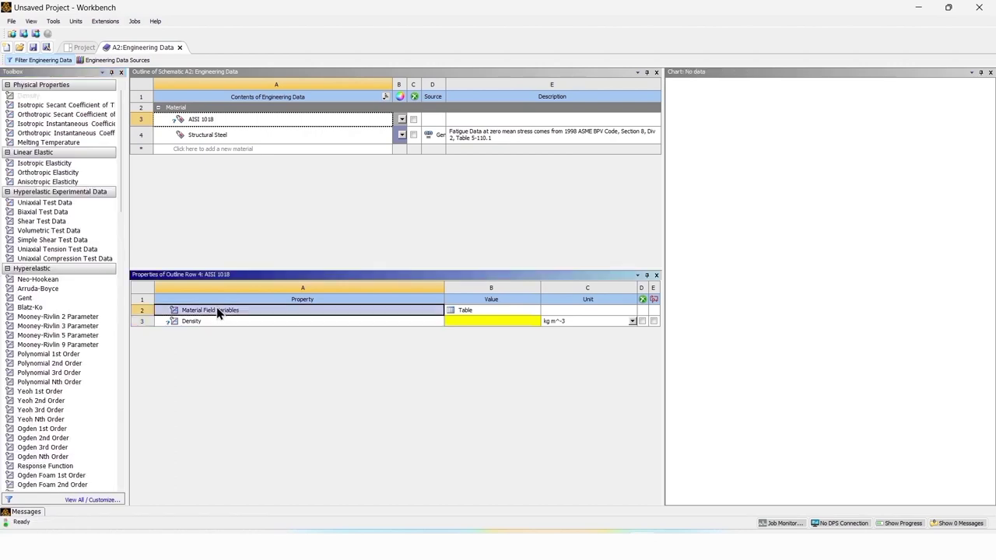
left_click(68, 165)
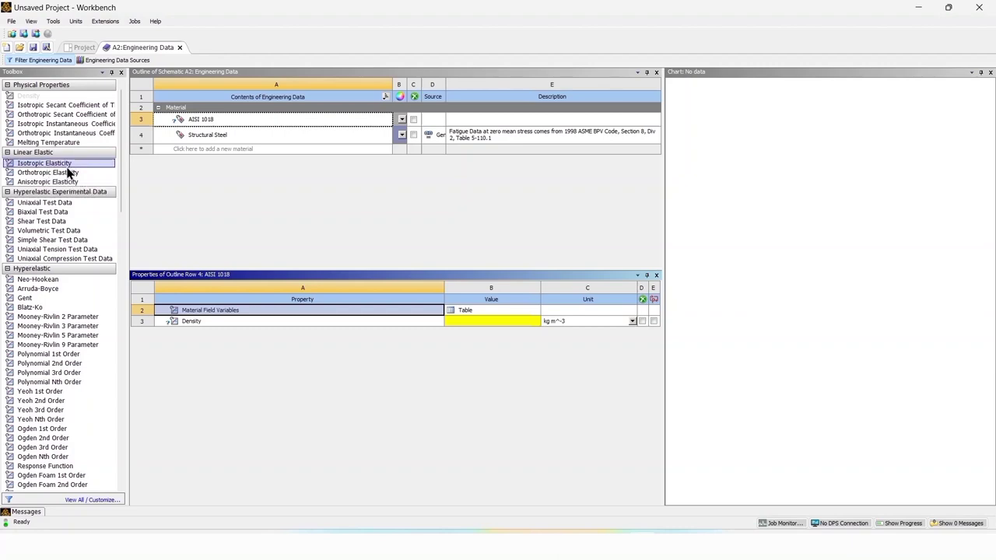
right_click(68, 171)
left_click(83, 172)
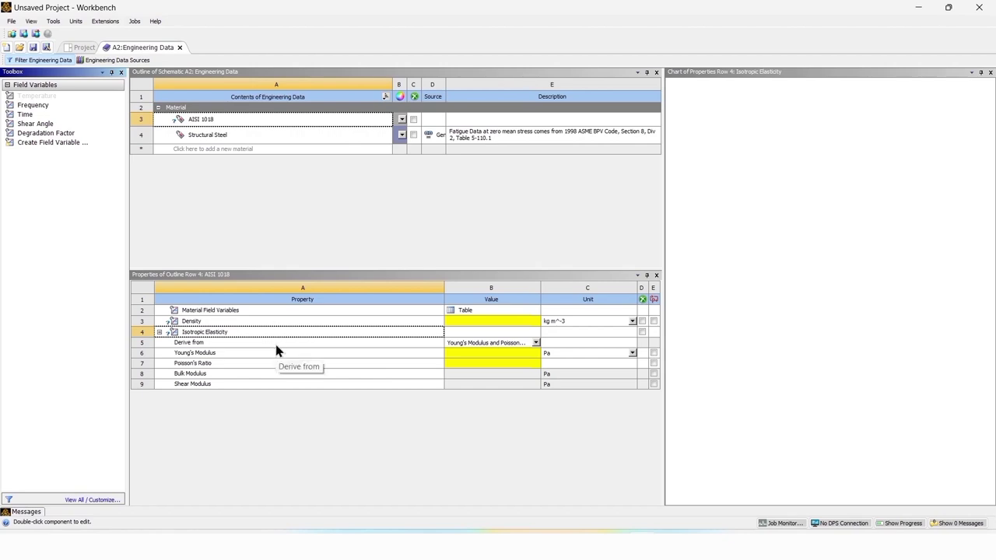
Include Tensile Yield Strength and Tensile Ultimate Strength properties in AISI 1018.
left_click(210, 310)
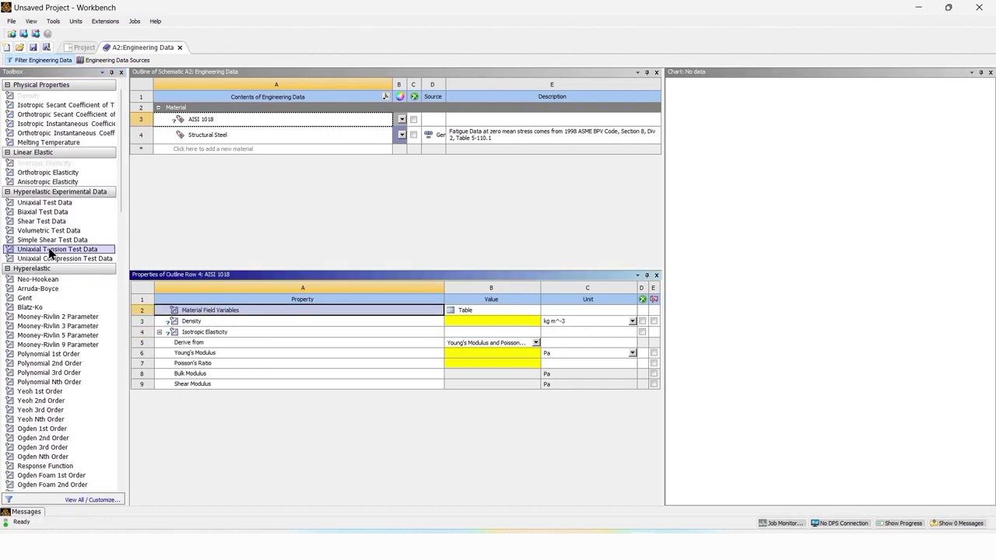
scroll(31, 281, "down", 15)
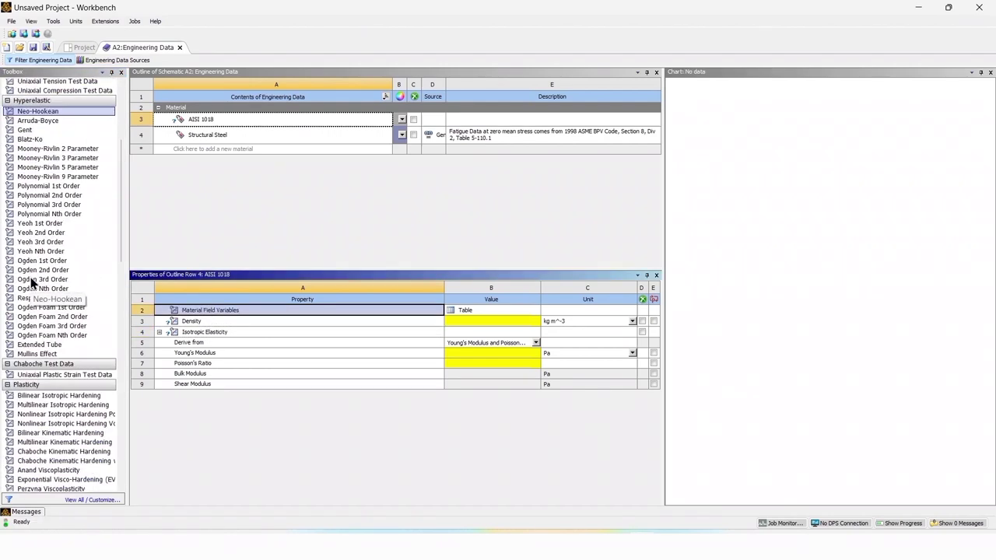
scroll(31, 282, "down", 20)
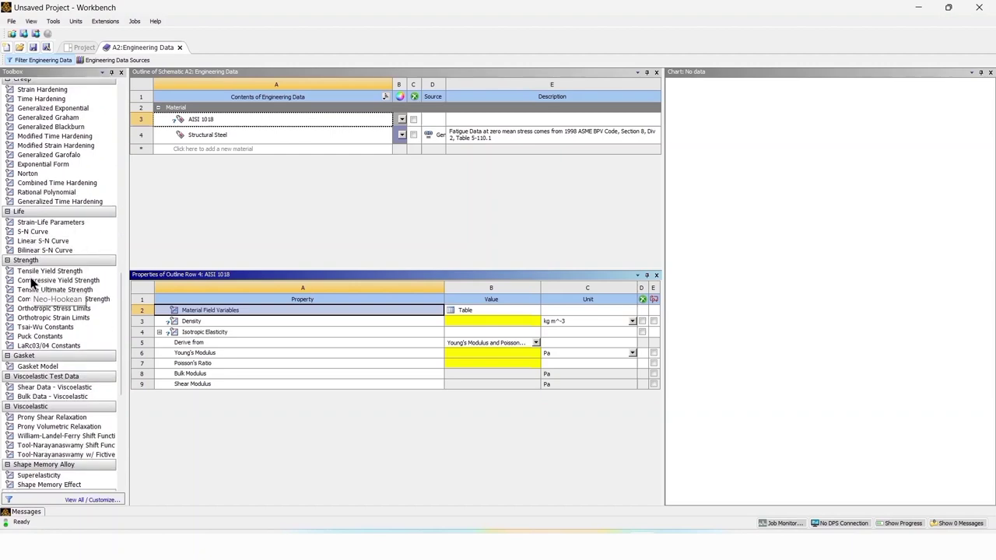
left_click(39, 216)
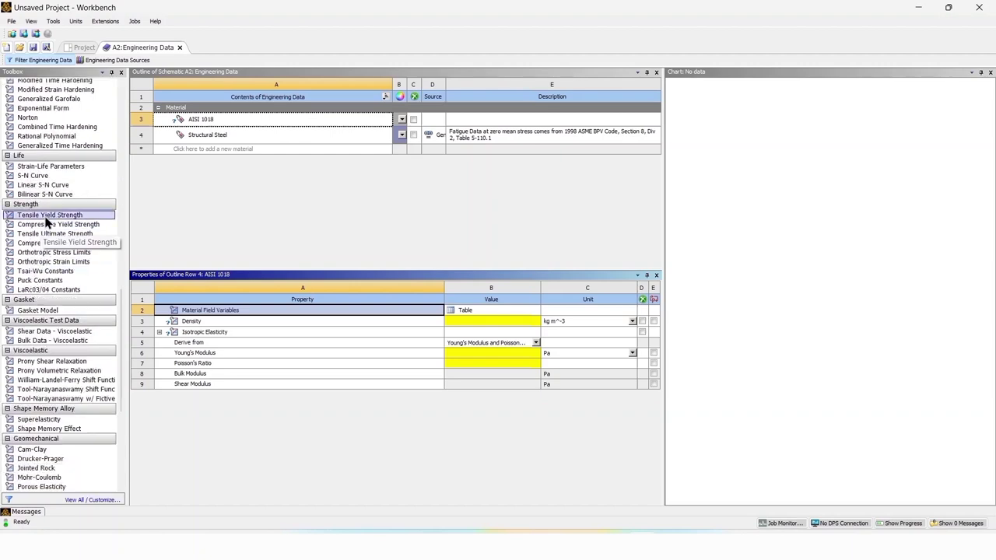
right_click(46, 221)
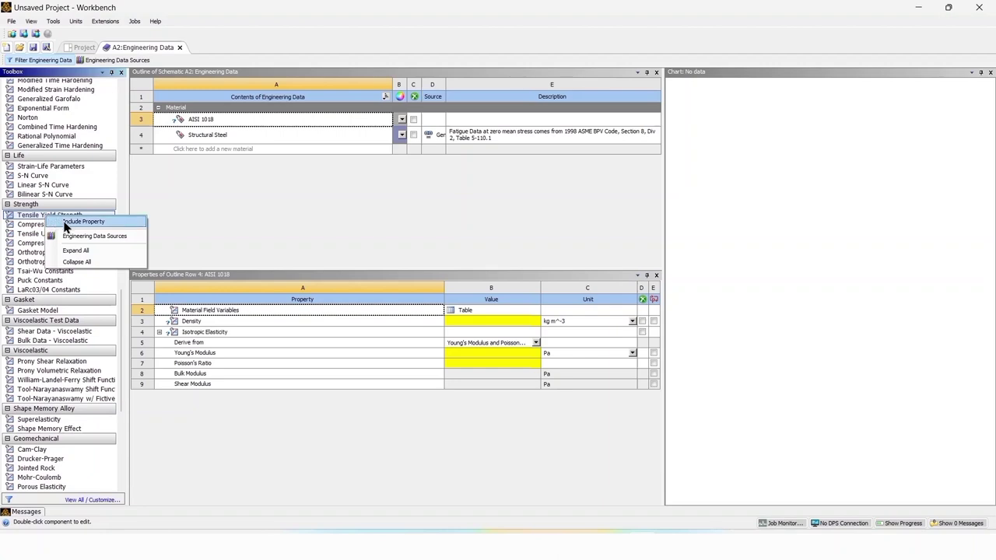
left_click(66, 225)
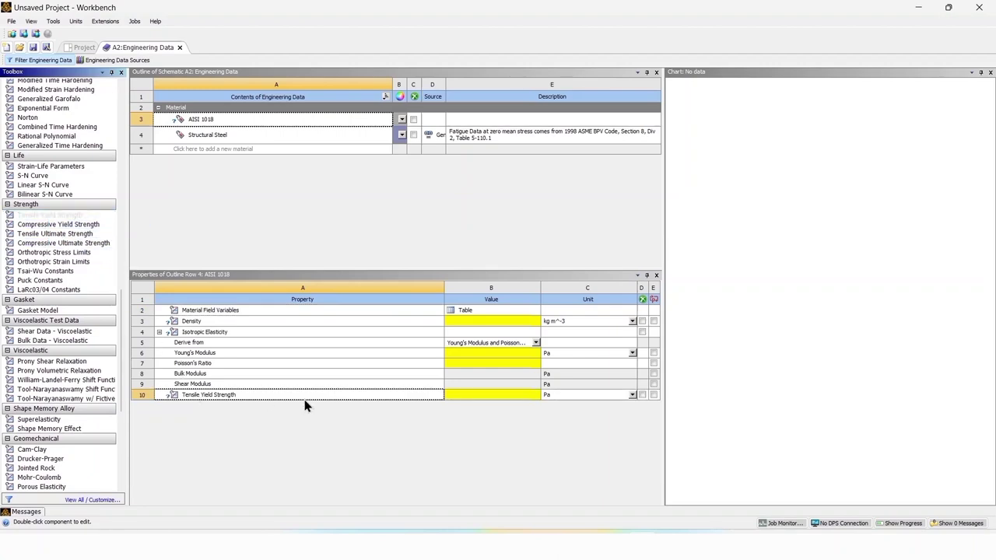
right_click(75, 236)
left_click(108, 240)
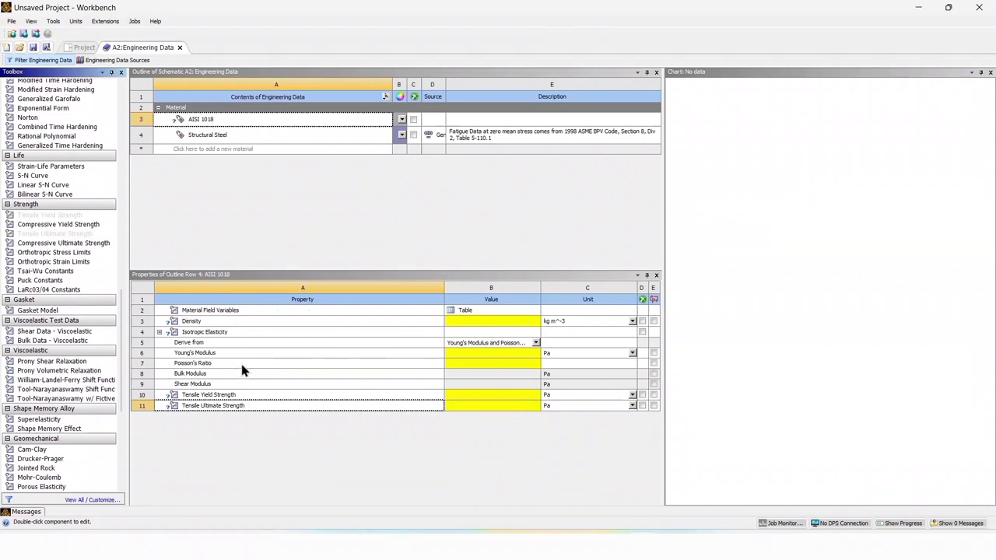
Enter a density of 7870 for AISI 1018.
left_click(474, 322)
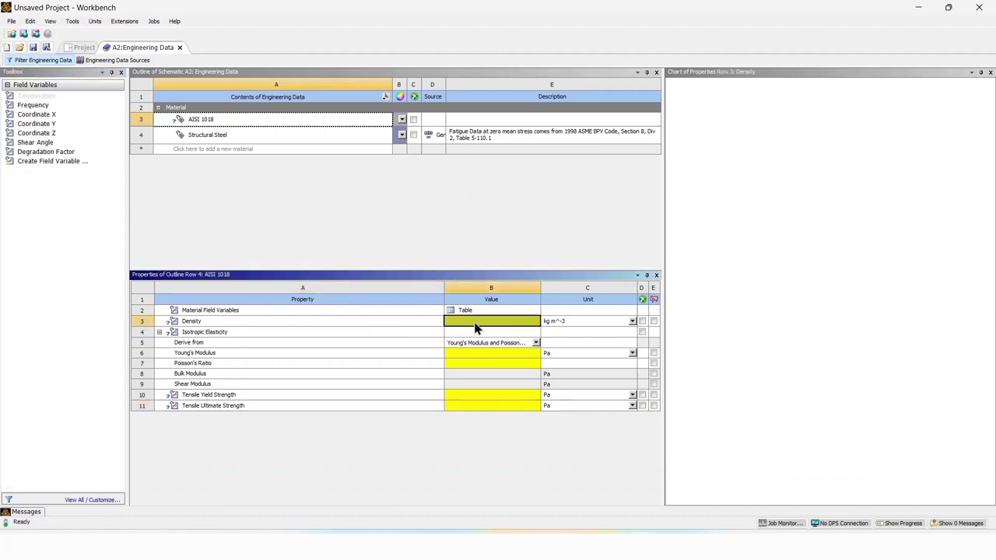
type("7870")
left_click(394, 444)
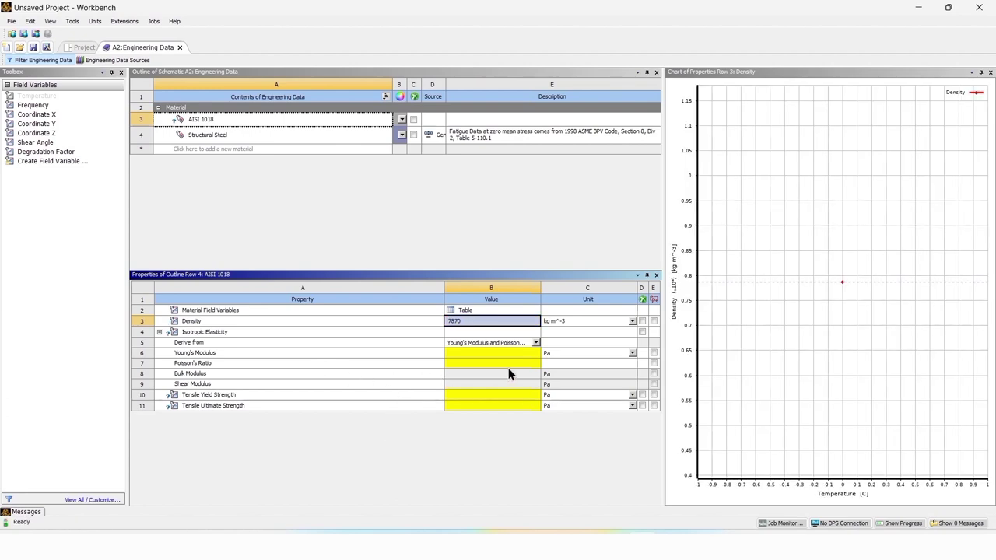
Set Young's Modulus to 205 GPa and Poisson's Ratio to 0.29.
left_click(468, 357)
type("205")
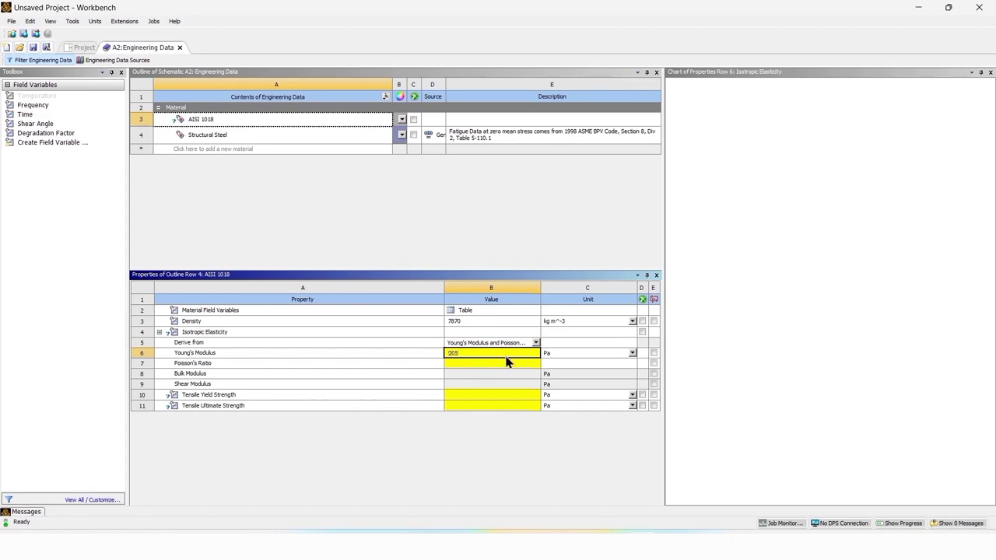
left_click(631, 353)
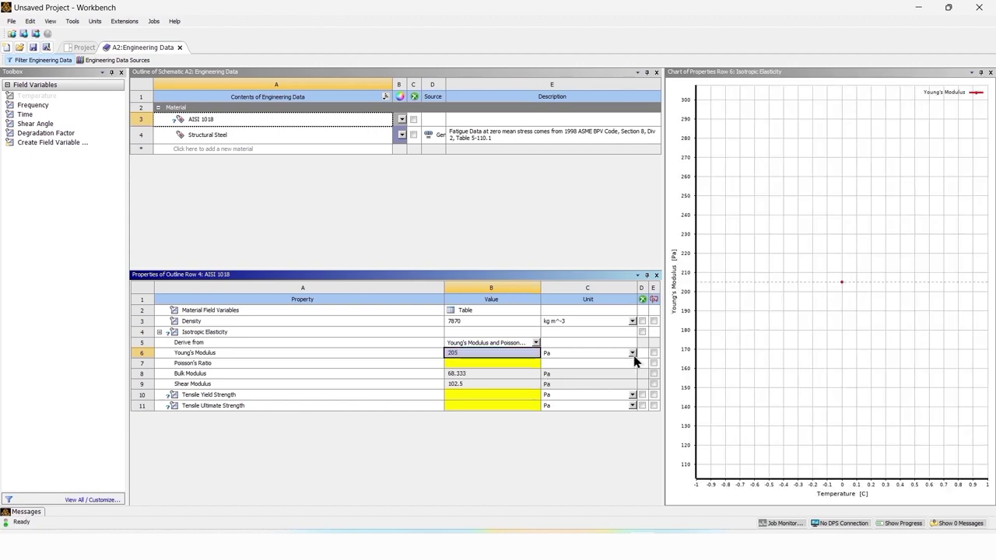
left_click(631, 353)
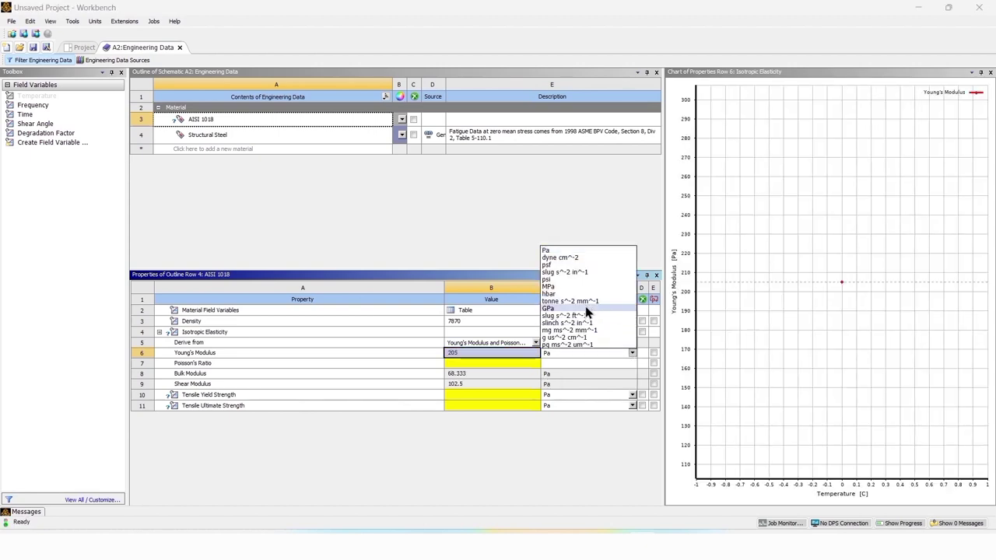
left_click(585, 308)
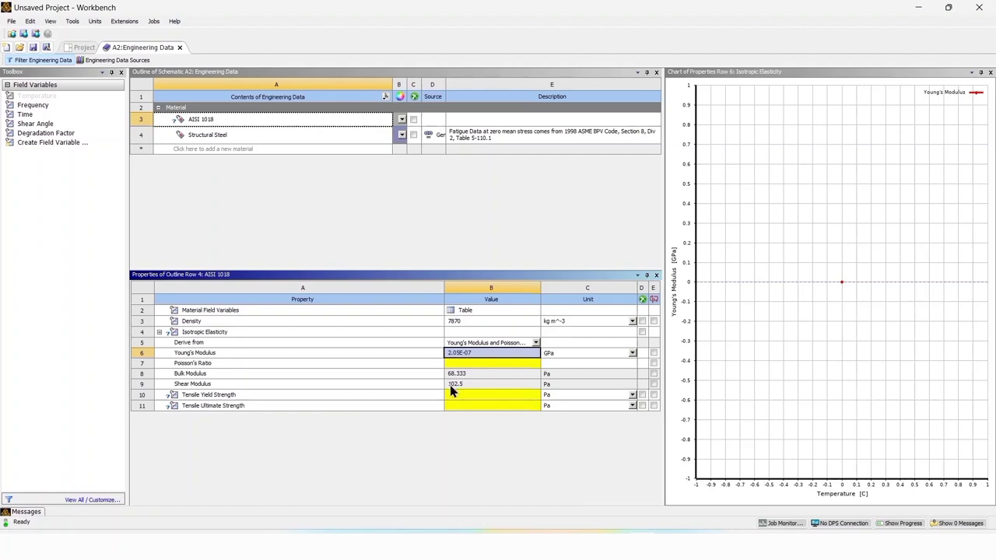
left_click(470, 355)
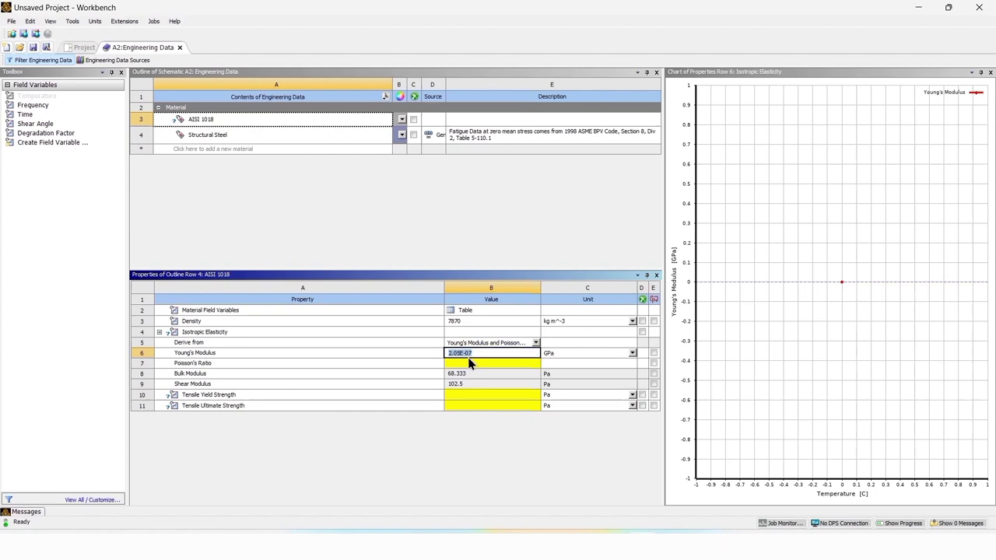
key("BackSpace")
type("205")
key("Return")
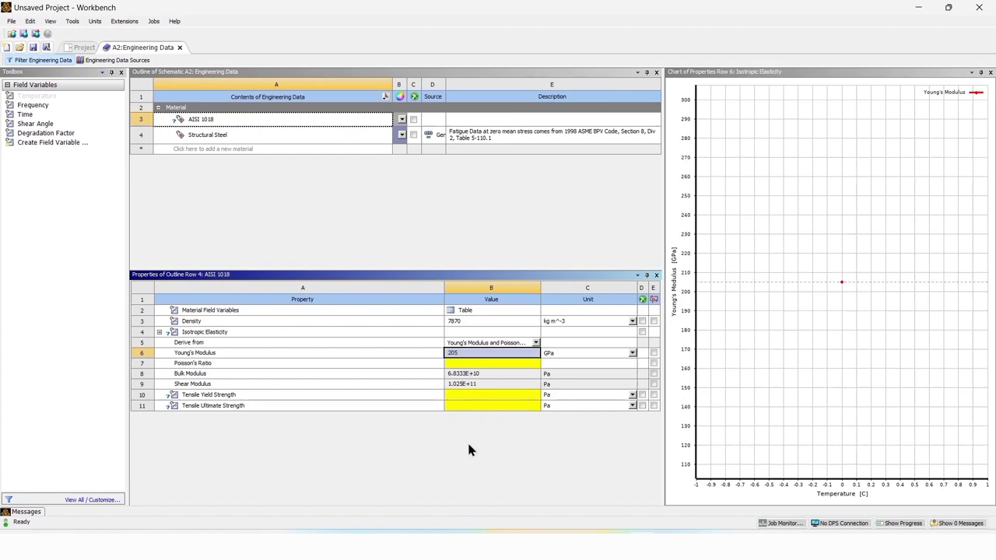
left_click(460, 364)
type("0.29")
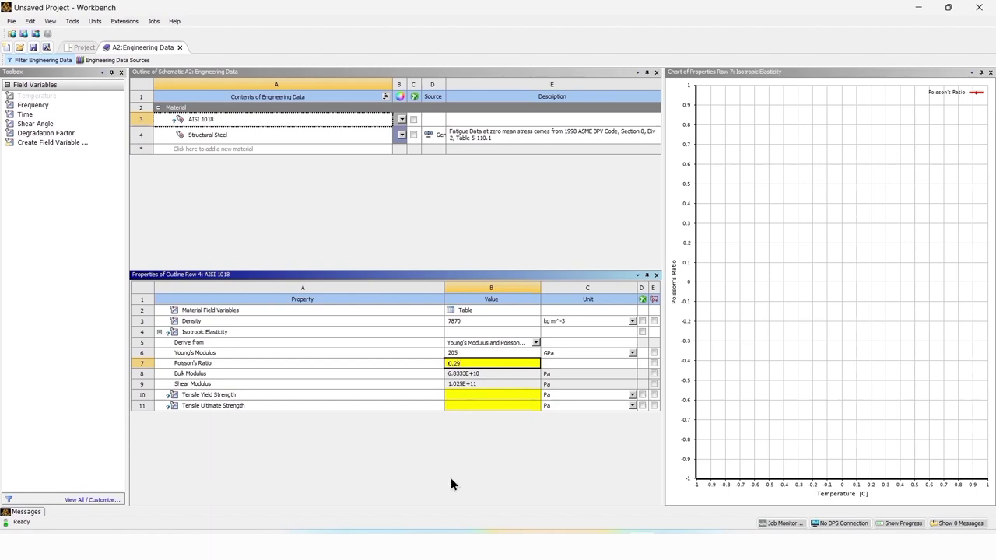
key("Return")
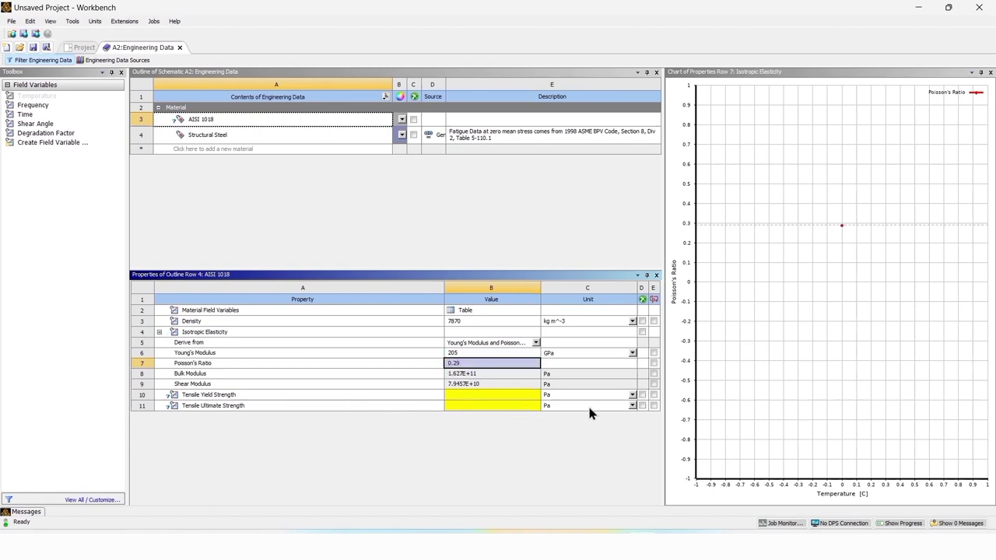
Set tensile yield strength to 370 MPa and tensile ultimate strength to 440 MPa.
left_click(632, 396)
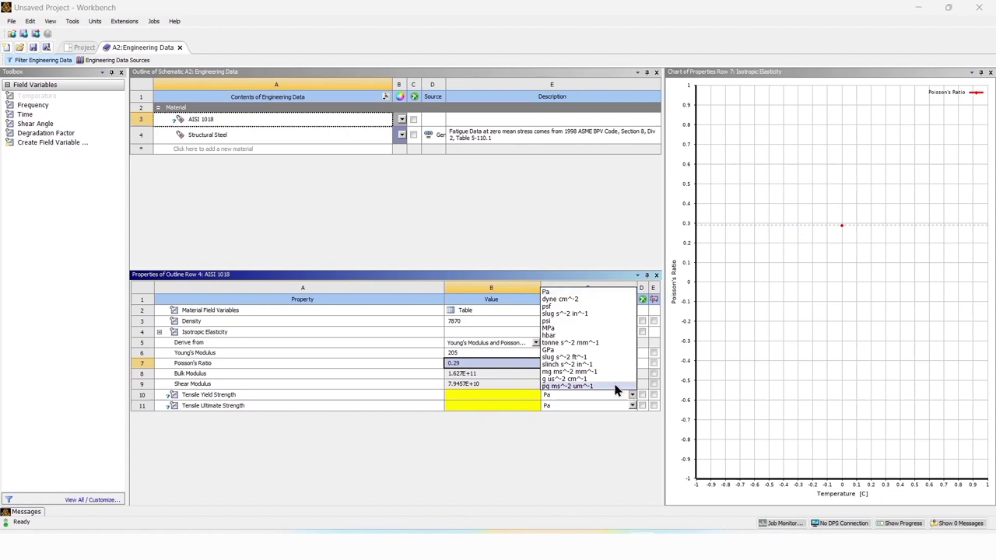
left_click(588, 336)
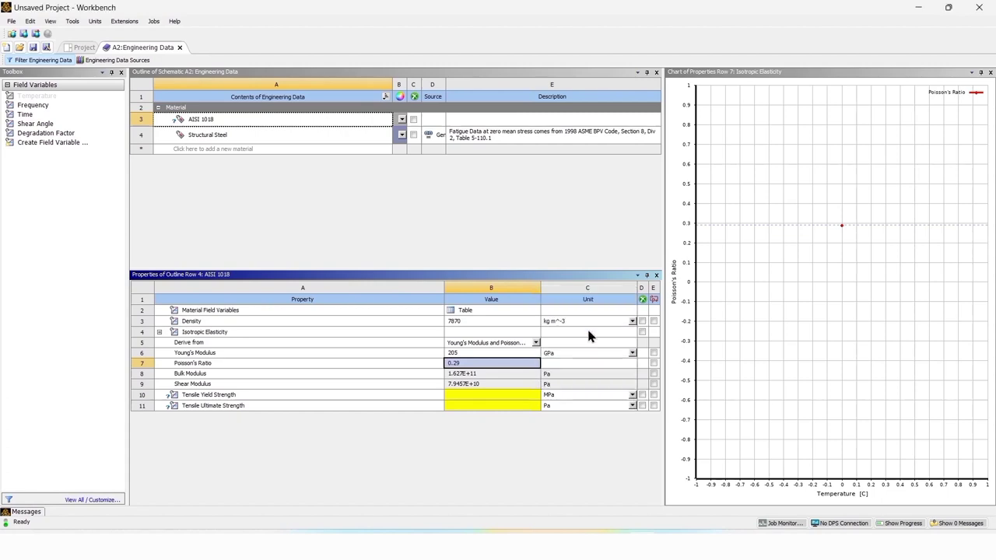
left_click(507, 397)
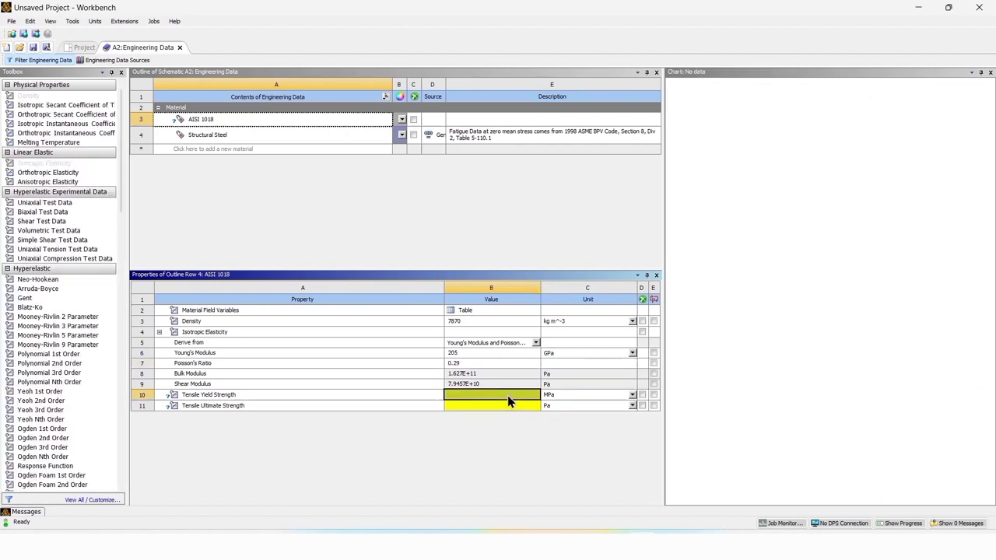
type("370")
key("Return")
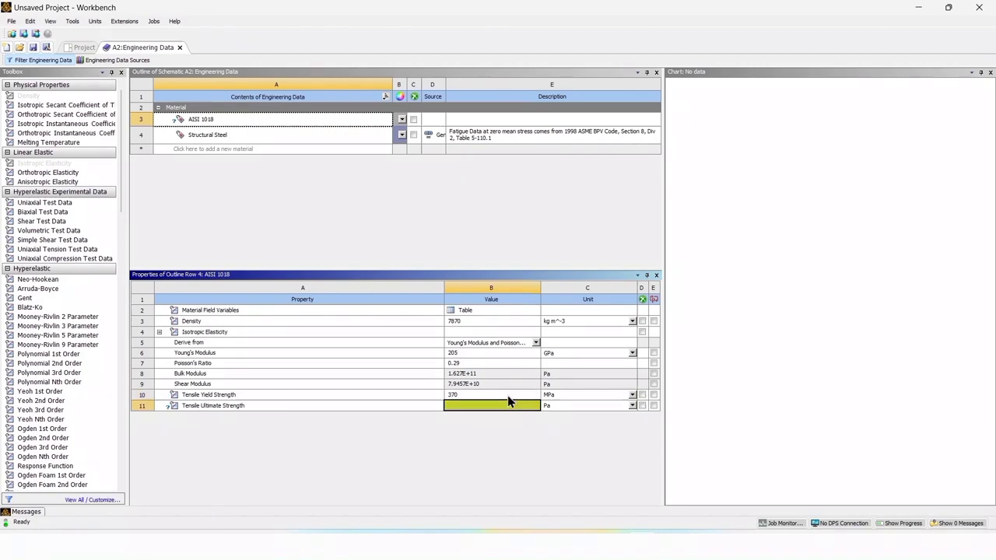
left_click(632, 405)
left_click(573, 337)
type("440")
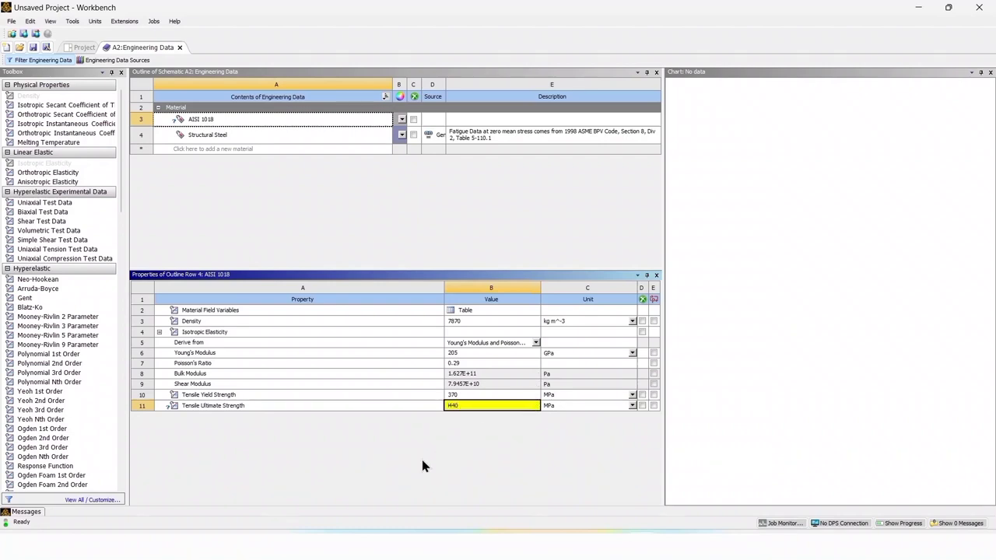
key("Return")
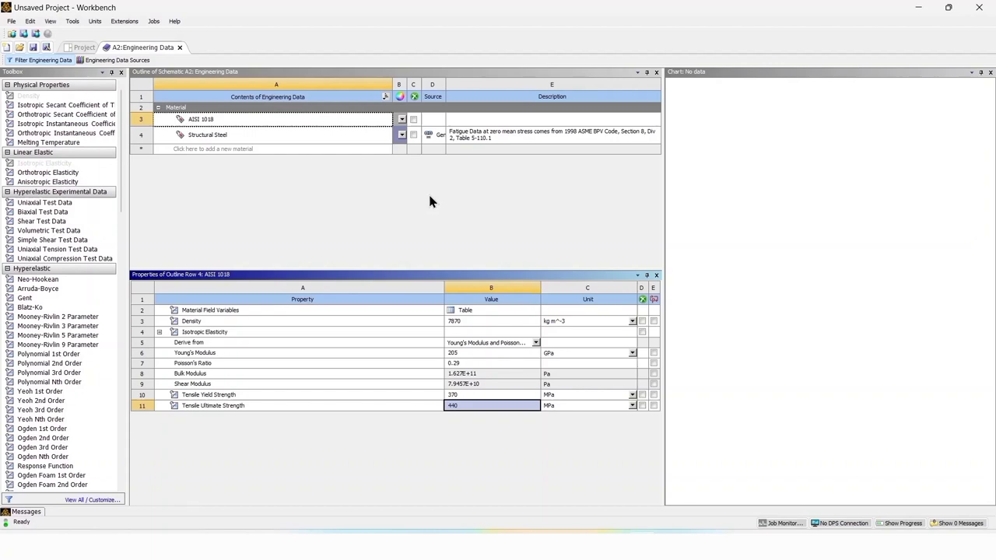
Delete Structural Steel, leaving only AISI 1018, and close the Engineering Data tab.
right_click(326, 134)
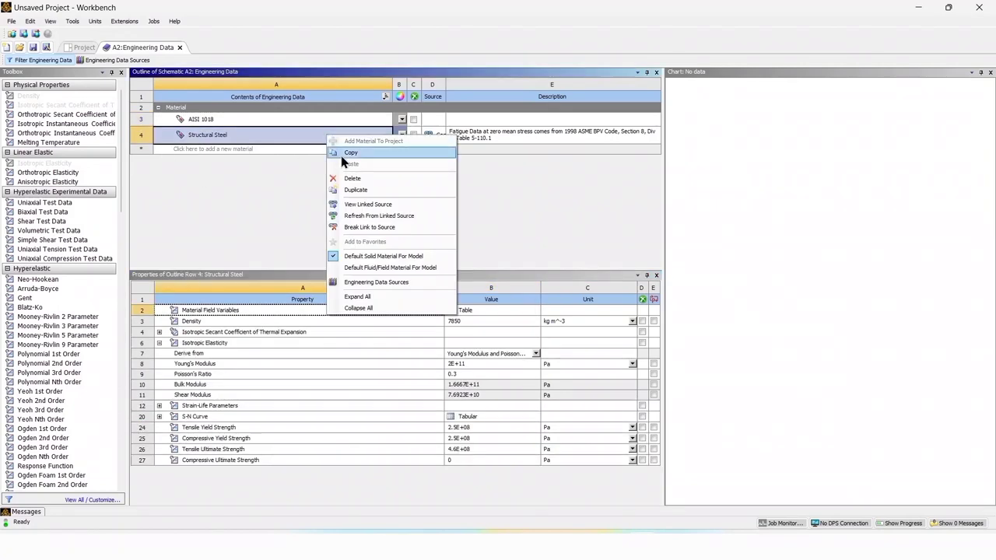
left_click(357, 187)
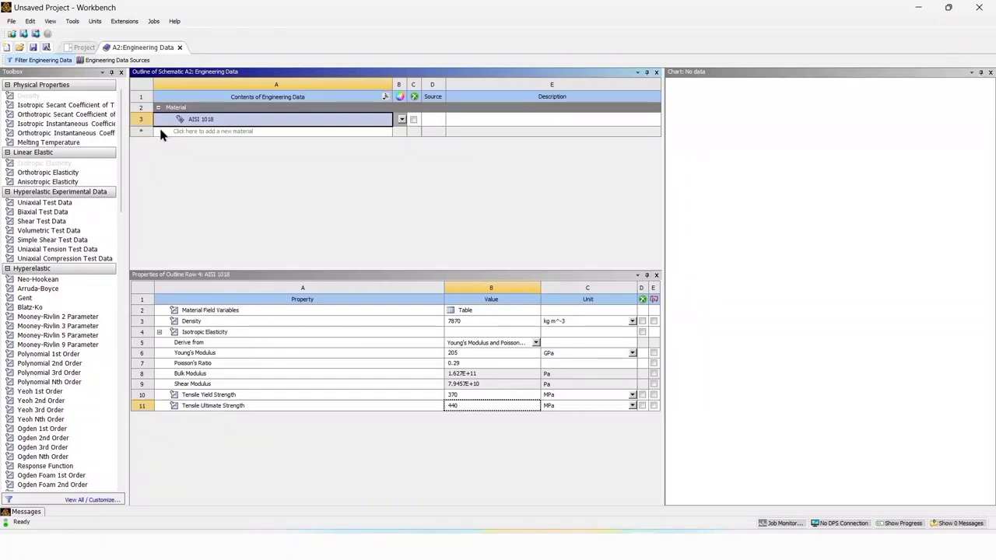
left_click(179, 48)
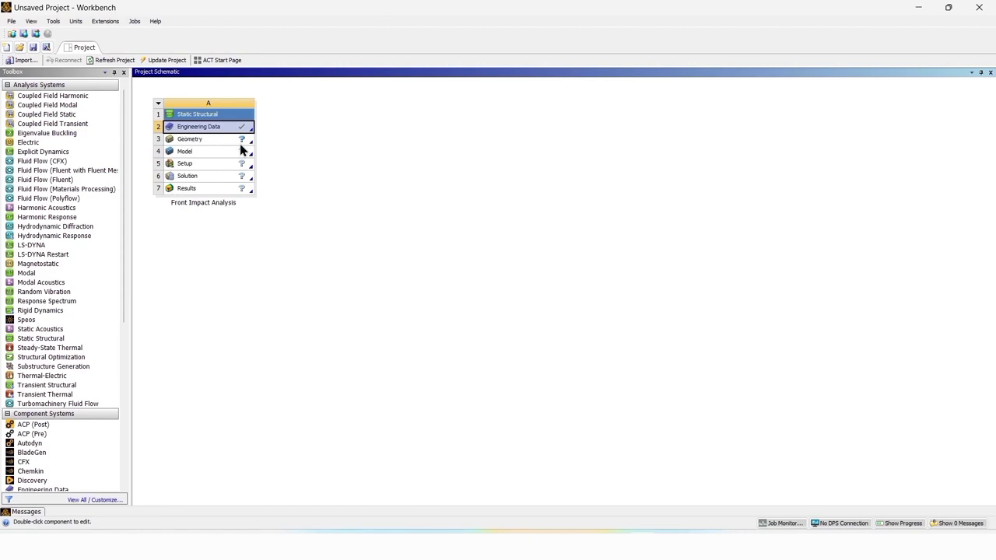
Create new DesignModeler geometry from the Front Impact Analysis Geometry cell.
right_click(215, 141)
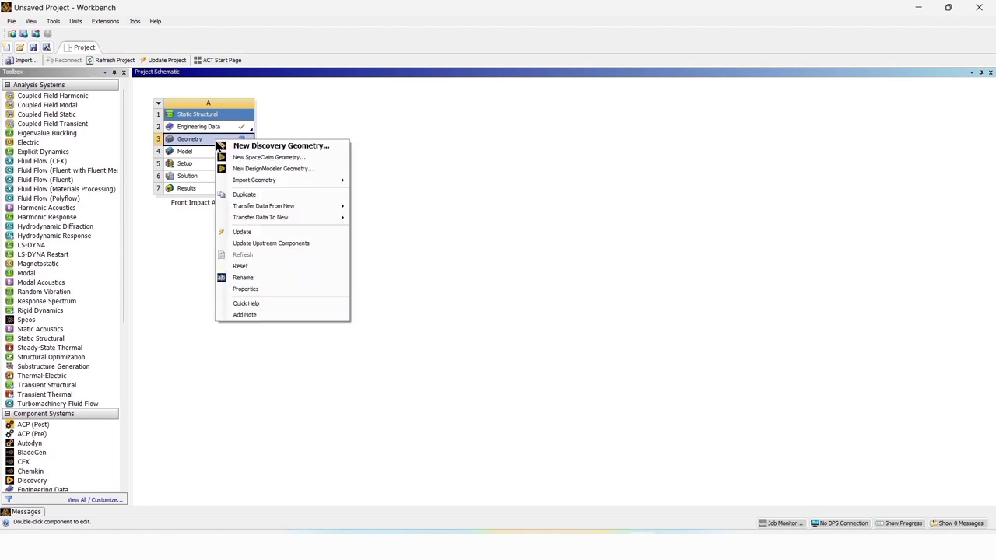
left_click(261, 170)
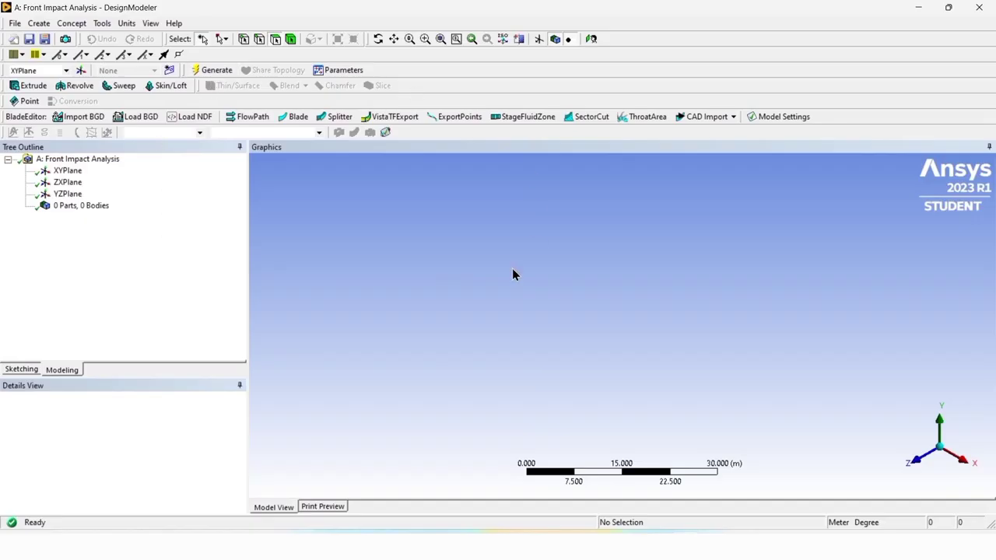
Import 'Final chassis 0126.IGS', generate its 42 bodies, and minimize DesignModeler.
left_click(16, 24)
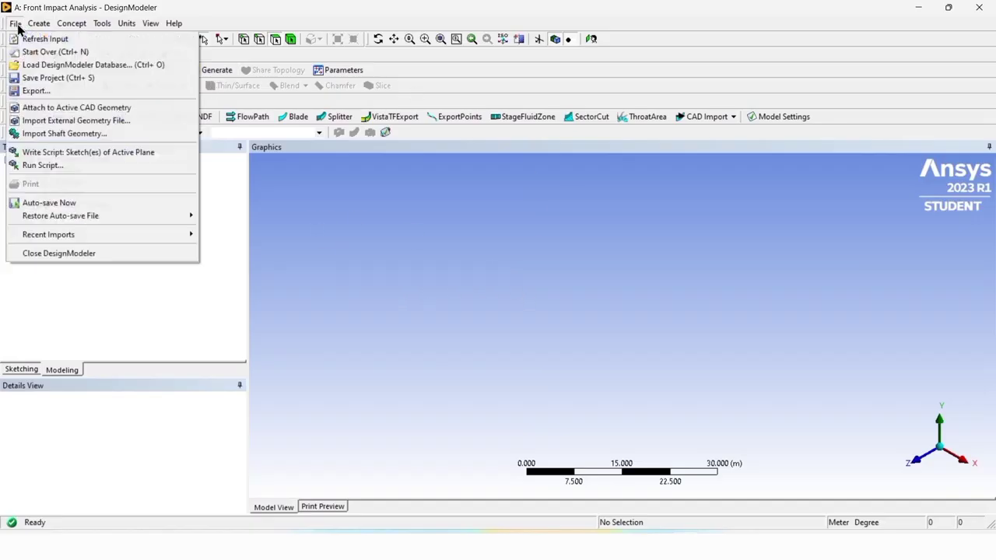
left_click(124, 122)
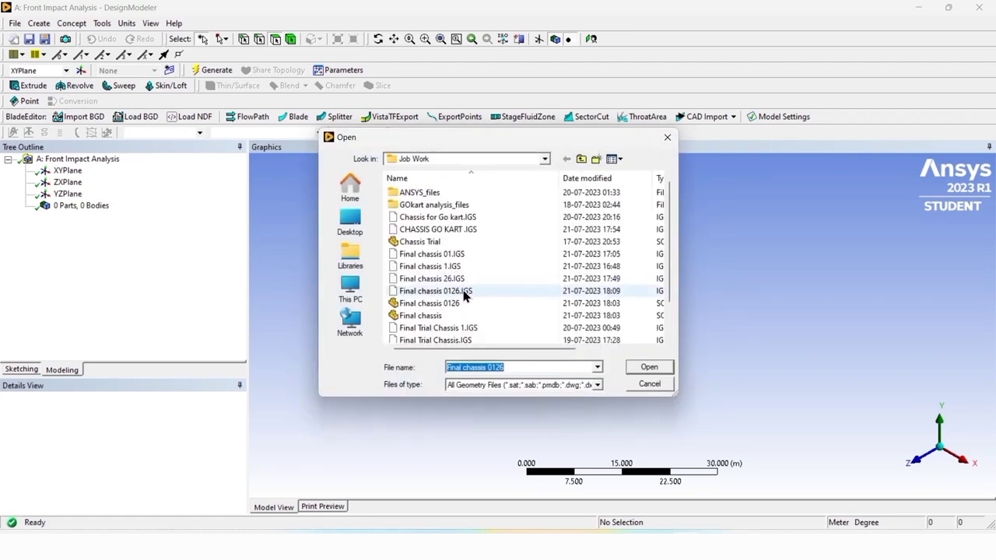
left_click(461, 292)
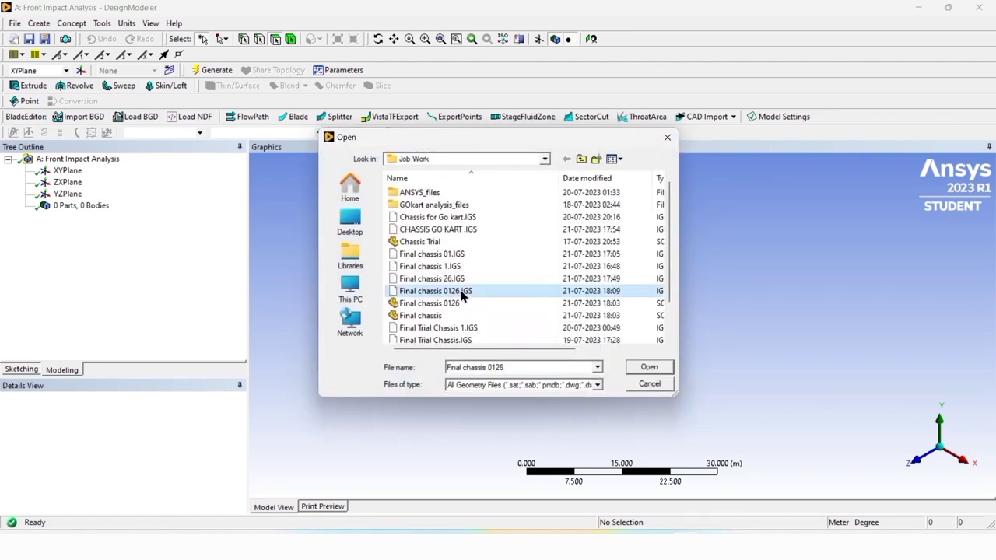
left_click(649, 367)
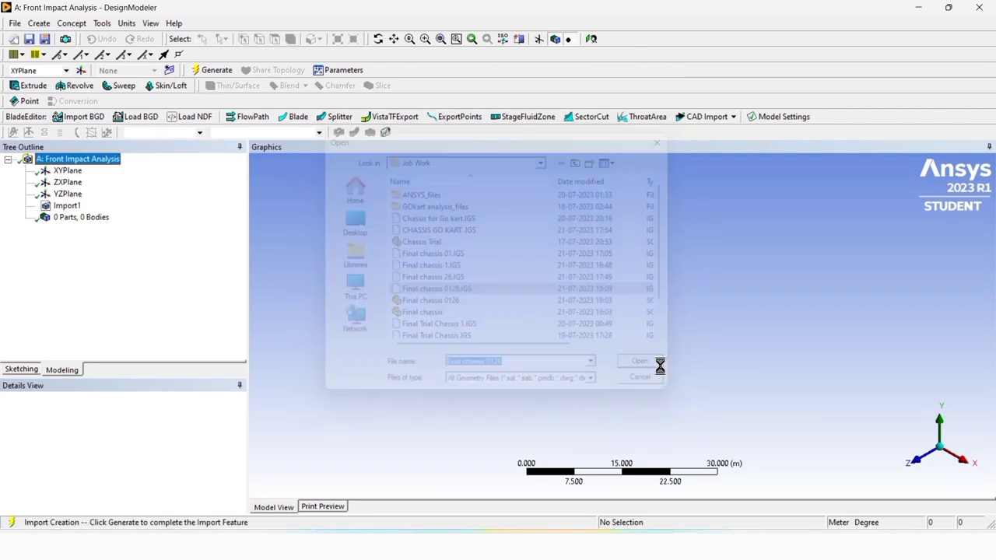
left_click(225, 69)
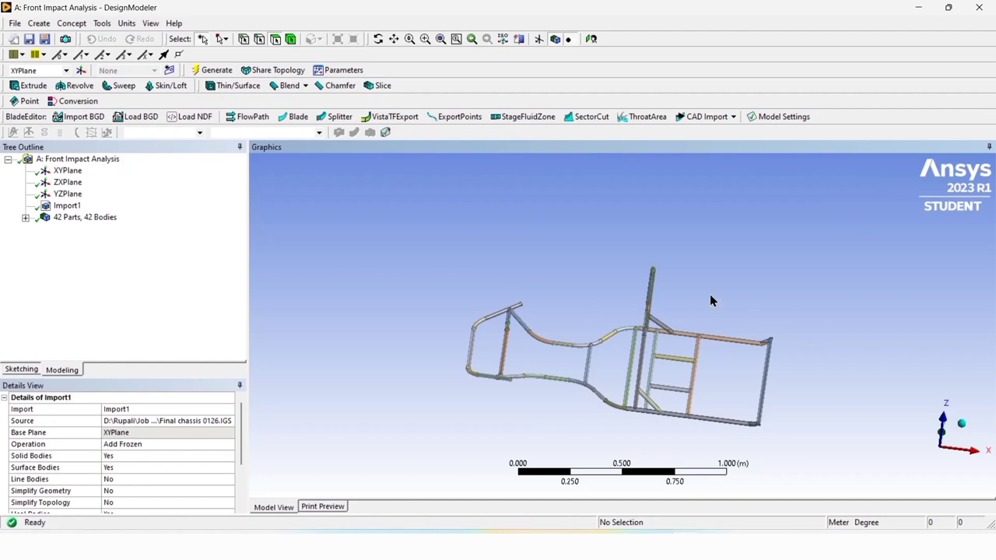
left_click(918, 7)
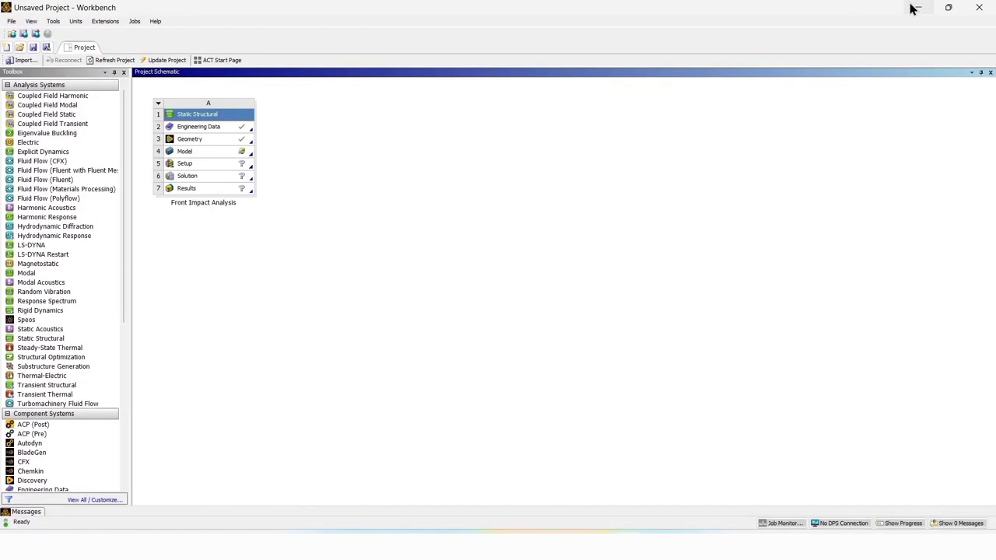
Edit the Model cell (A4) to launch Mechanical with the imported chassis.
right_click(241, 154)
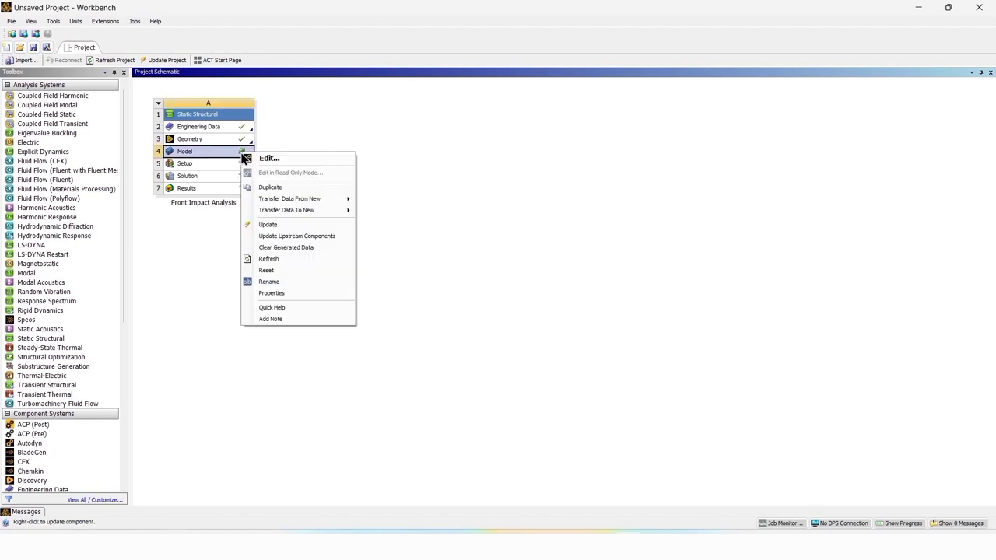
left_click(269, 158)
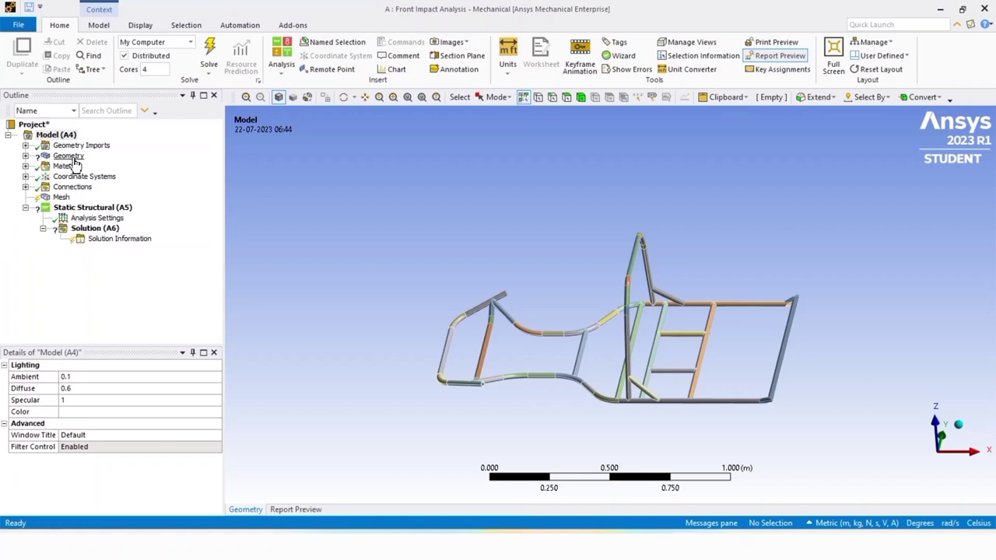
Expand Geometry in the Outline and select all 42 Solid bodies, first through last.
left_click(26, 155)
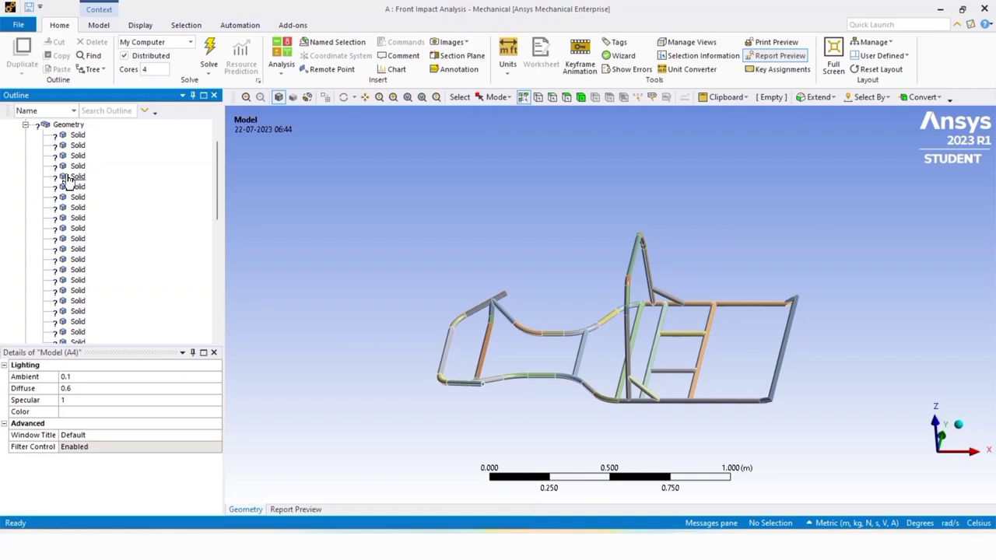
scroll(68, 179, "up", 1)
scroll(68, 179, "down", 1)
scroll(67, 179, "up", 1)
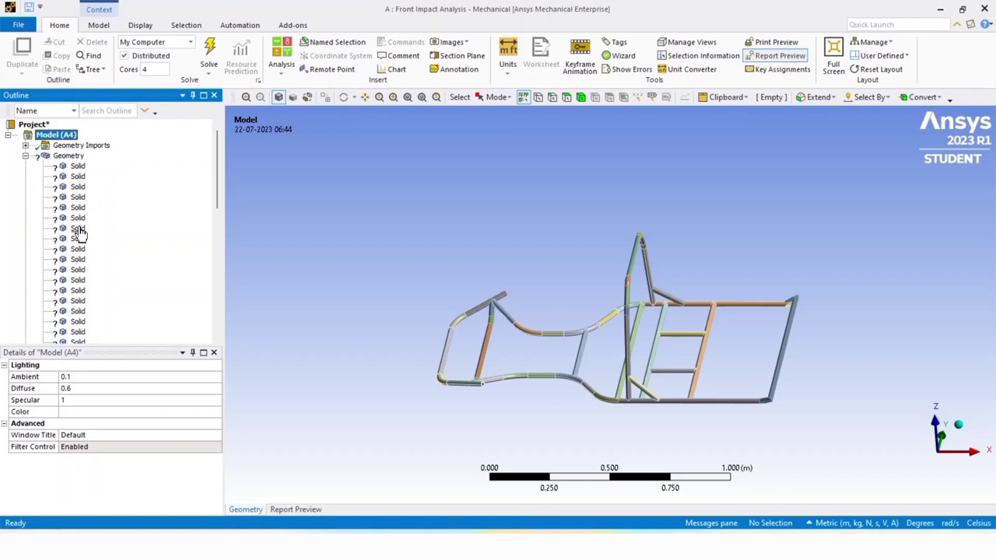
left_click(77, 168)
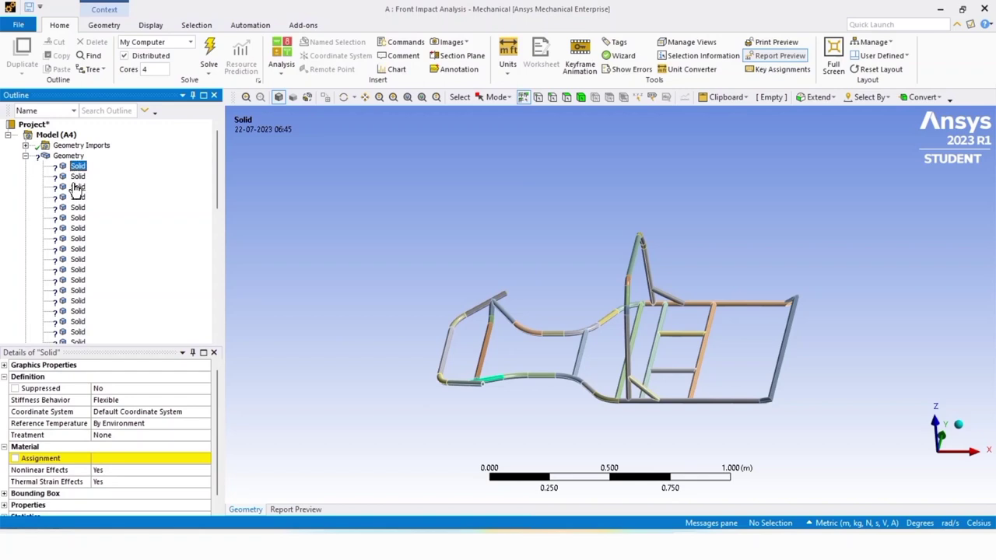
left_click(77, 186, "shift")
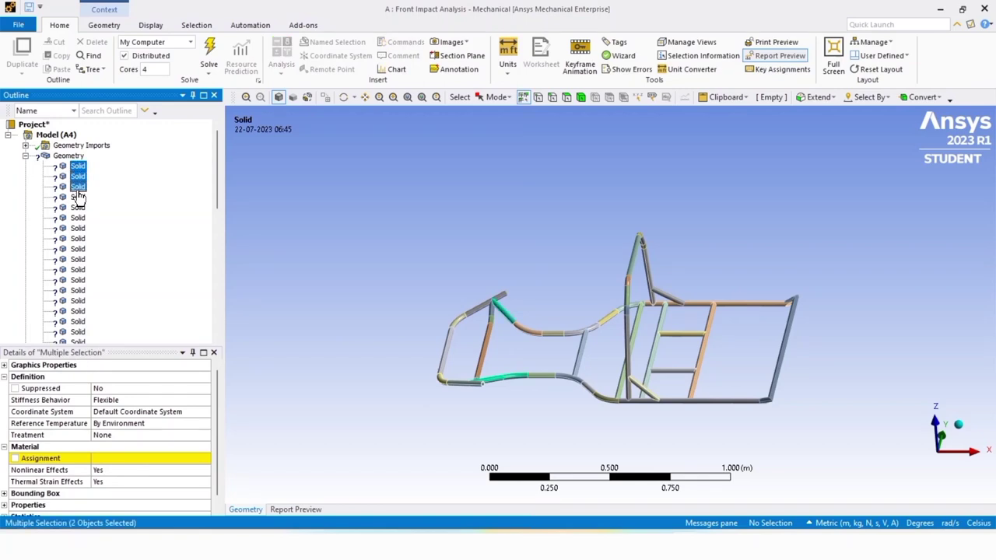
left_click(78, 198, "shift")
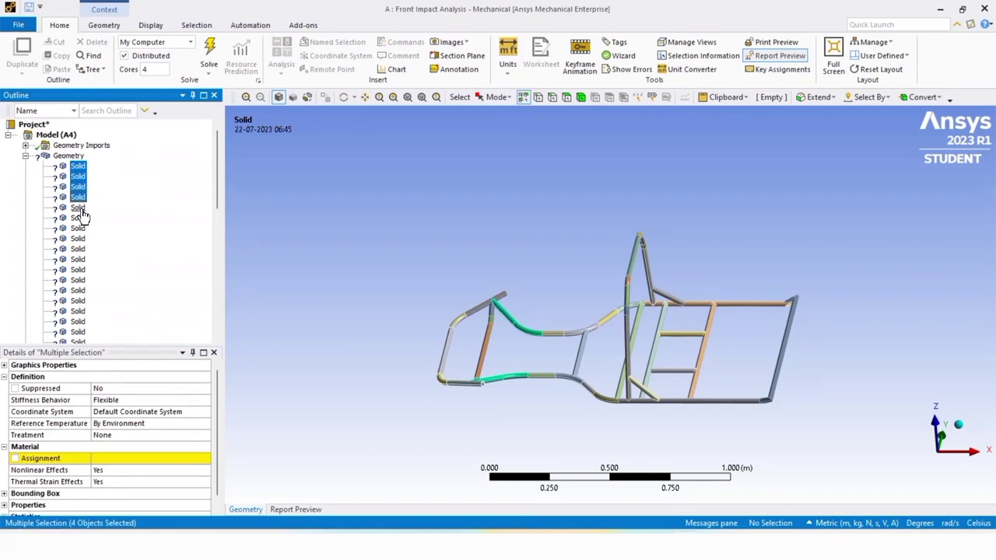
left_click(78, 207, "shift")
left_click(78, 217, "shift")
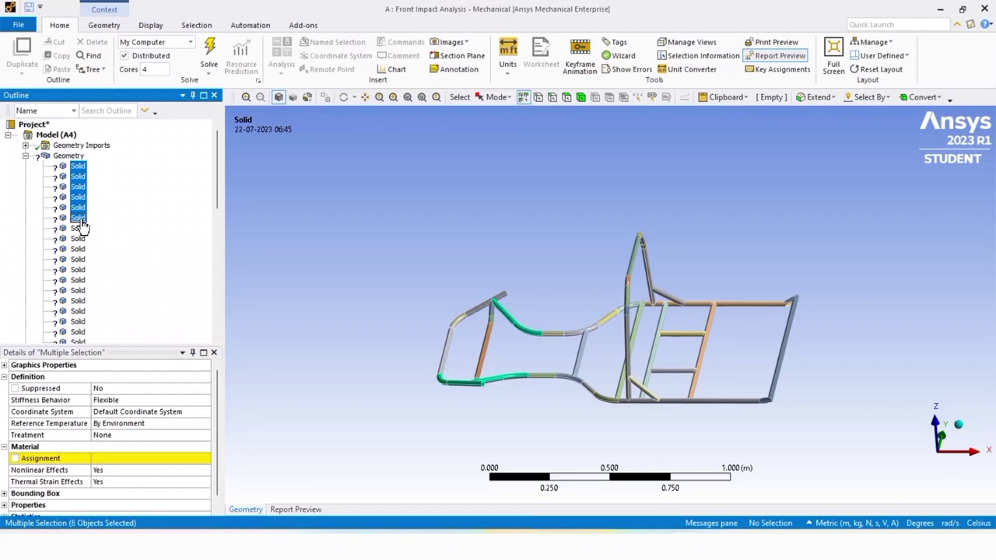
left_click(78, 228, "shift")
left_click(80, 239, "shift")
scroll(78, 241, "down", 10)
left_click(77, 228, "shift")
left_click(78, 238, "shift")
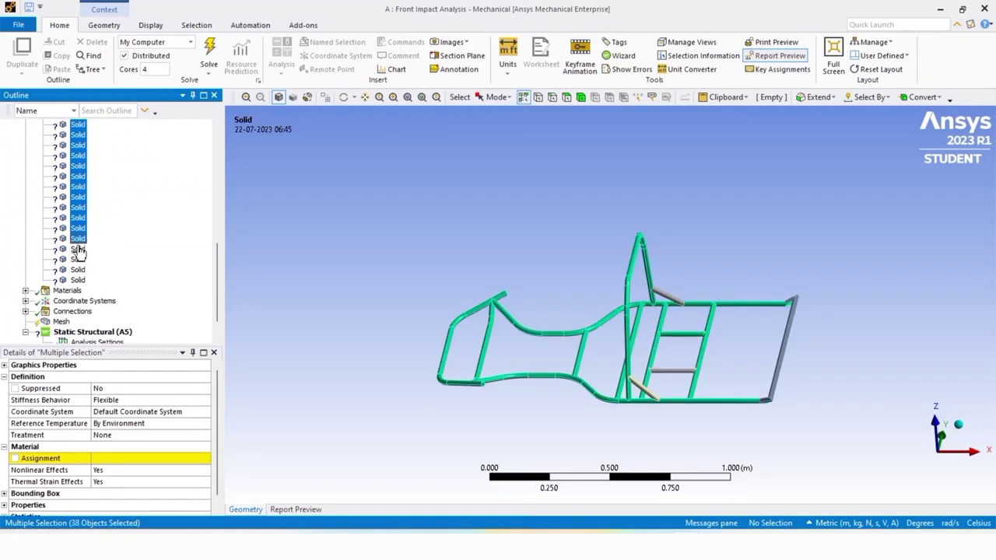
left_click(77, 248, "shift")
left_click(78, 259, "shift")
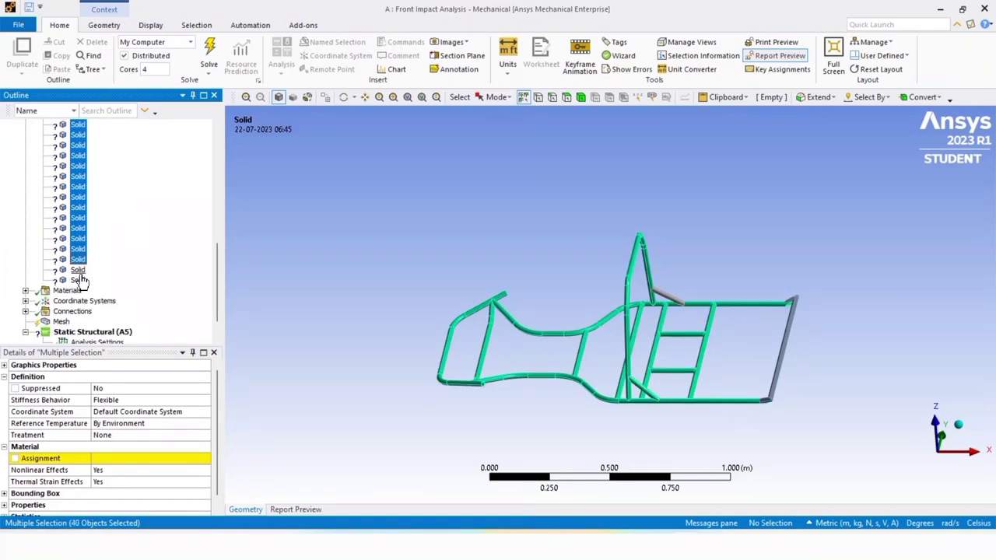
left_click(77, 270, "shift")
left_click(78, 280, "shift")
Set the Material Assignment of the 42 selected bodies to AISI 1018.
left_click(103, 460)
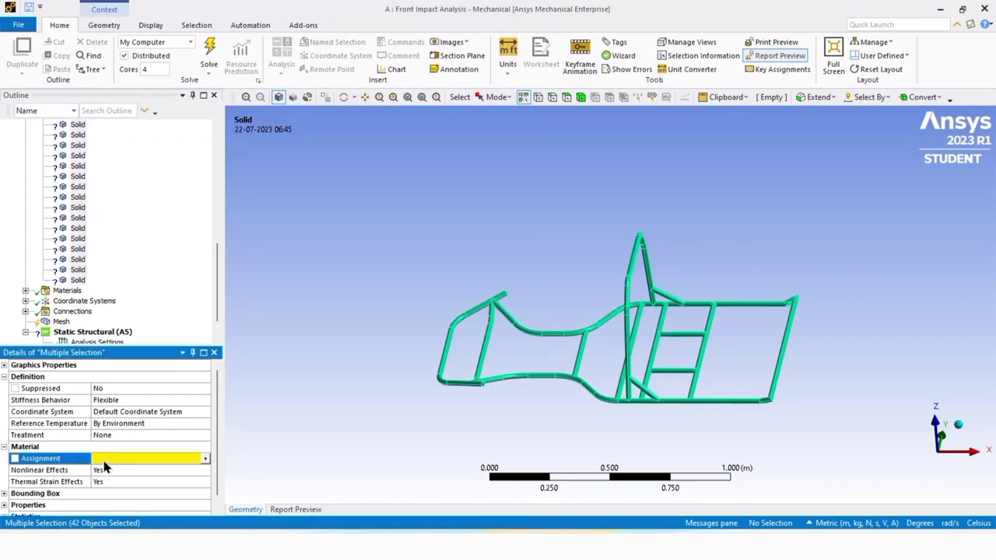
left_click(205, 459)
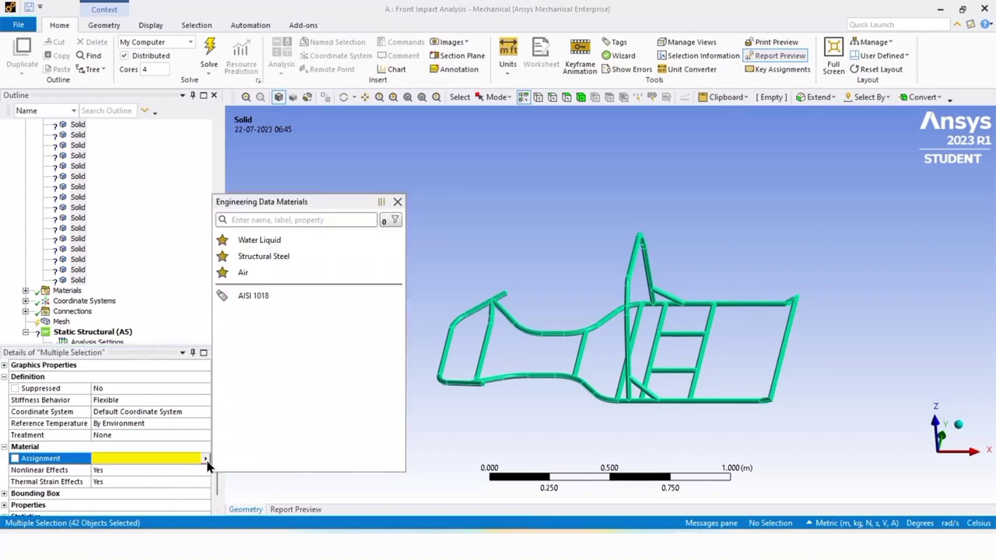
left_click(249, 300)
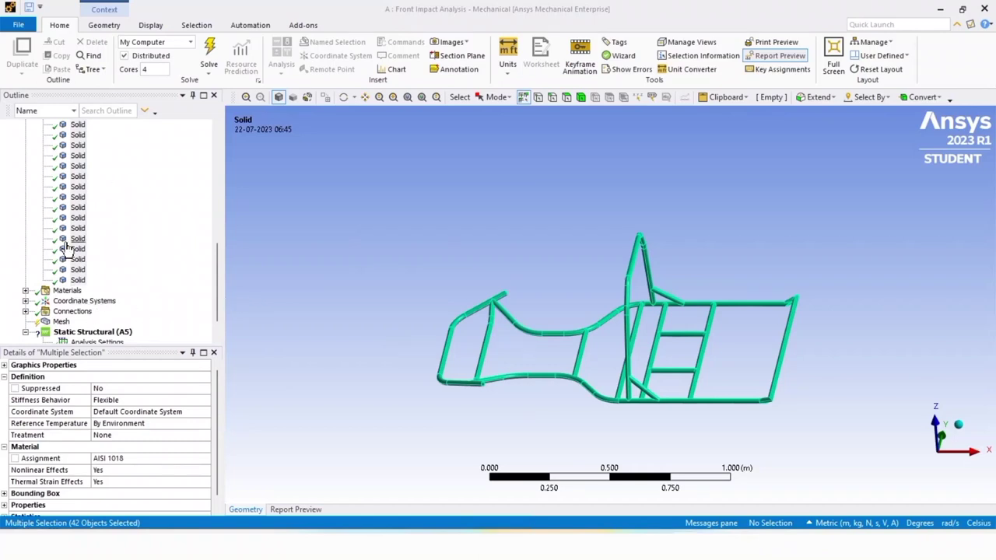
scroll(67, 249, "up", 5)
scroll(67, 249, "up", 3)
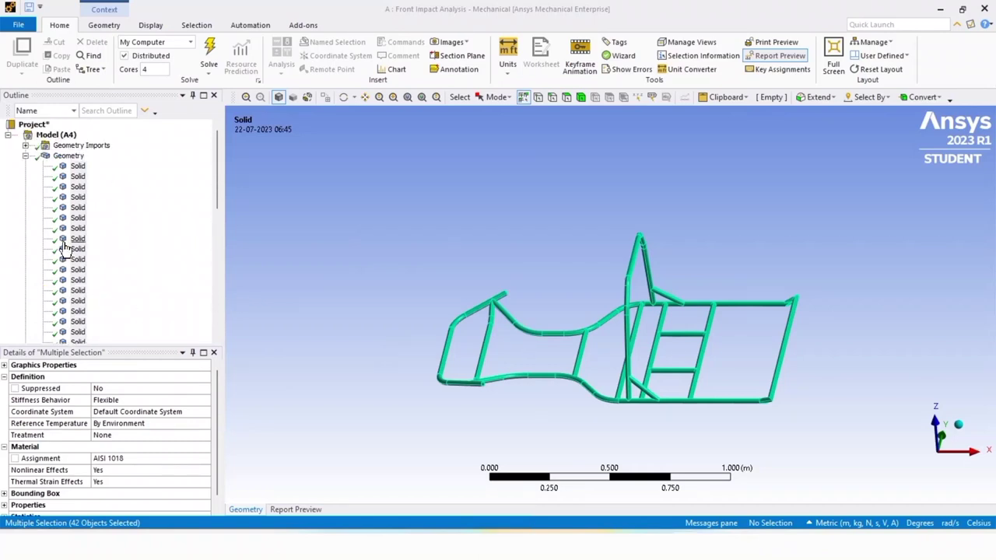